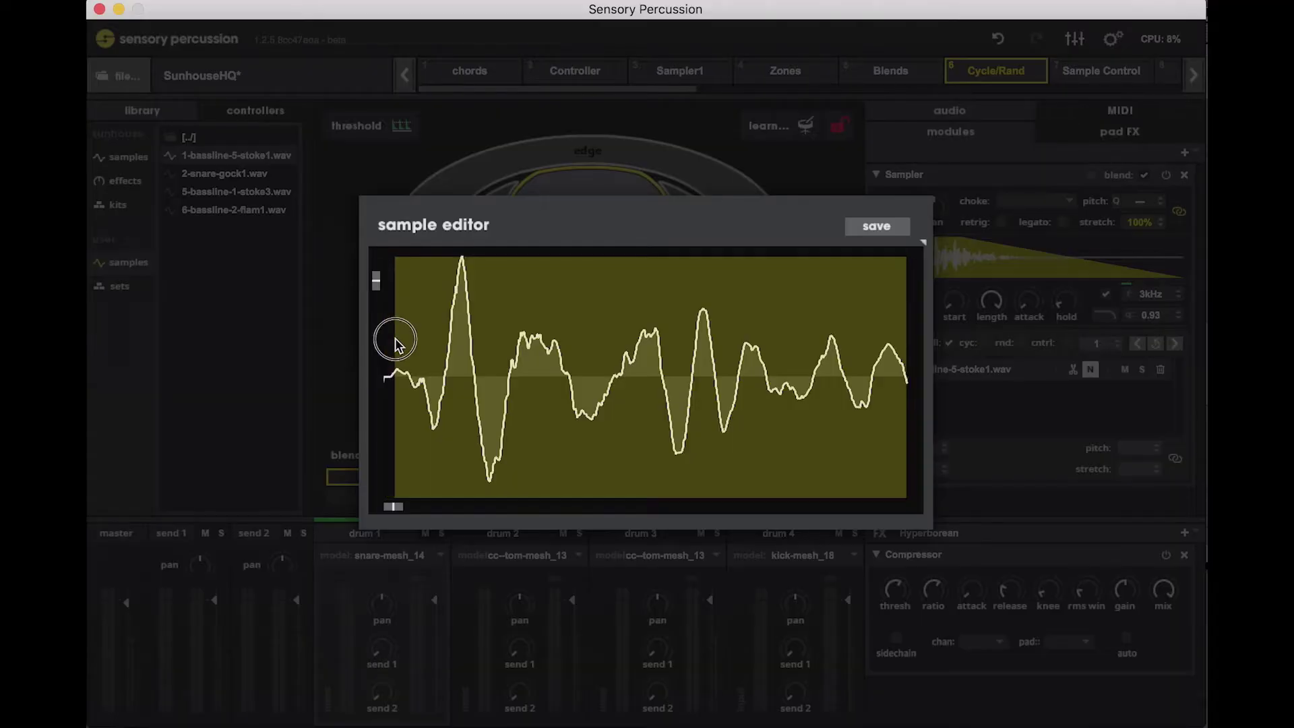
Save the bassline sample's +4 pitch edit and close the sample editor.
{"action": "left_click", "coordinate": [890, 231]}
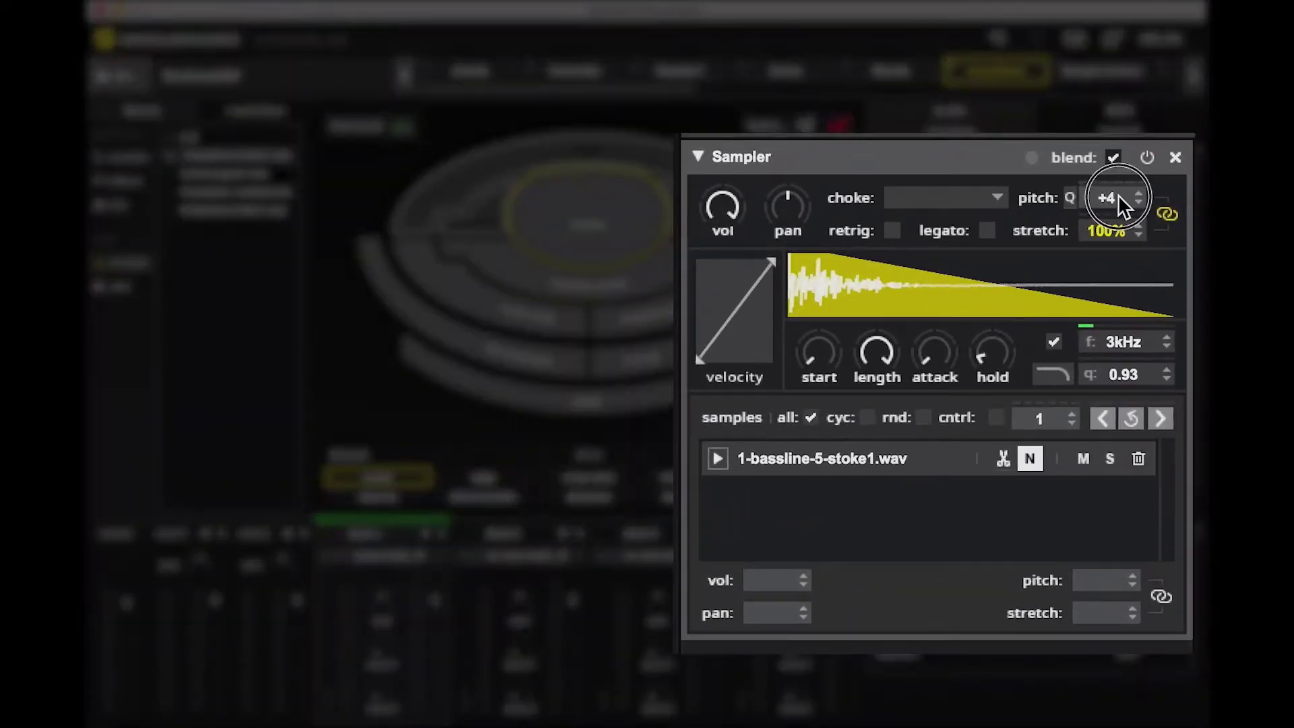
Set the Sampler pitch to +6, bringing the linked stretch to 70.71%.
{"action": "left_click_drag", "start_coordinate": [1118, 194], "coordinate": [1122, 184]}
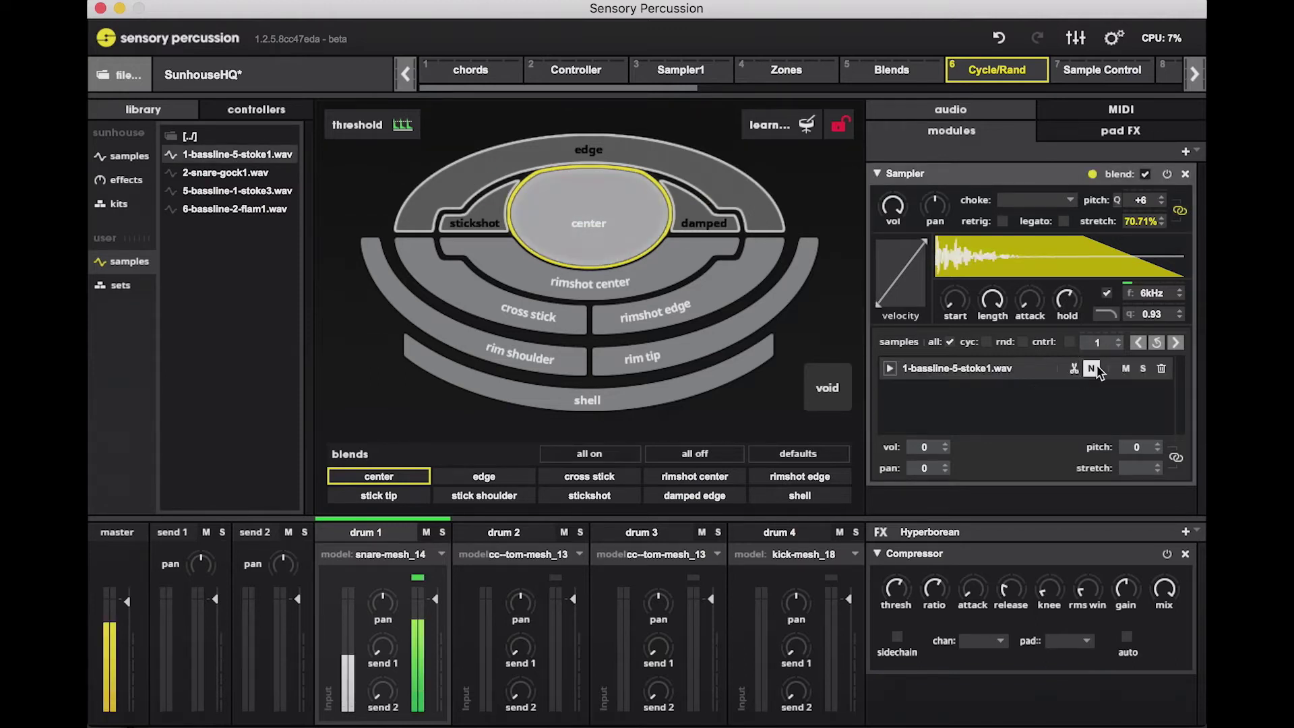
Add 2-snare-gock1.wav and 5-bassline-1-stoke3.wav to the center zone's sample list.
{"action": "left_click_drag", "start_coordinate": [225, 172], "coordinate": [607, 215]}
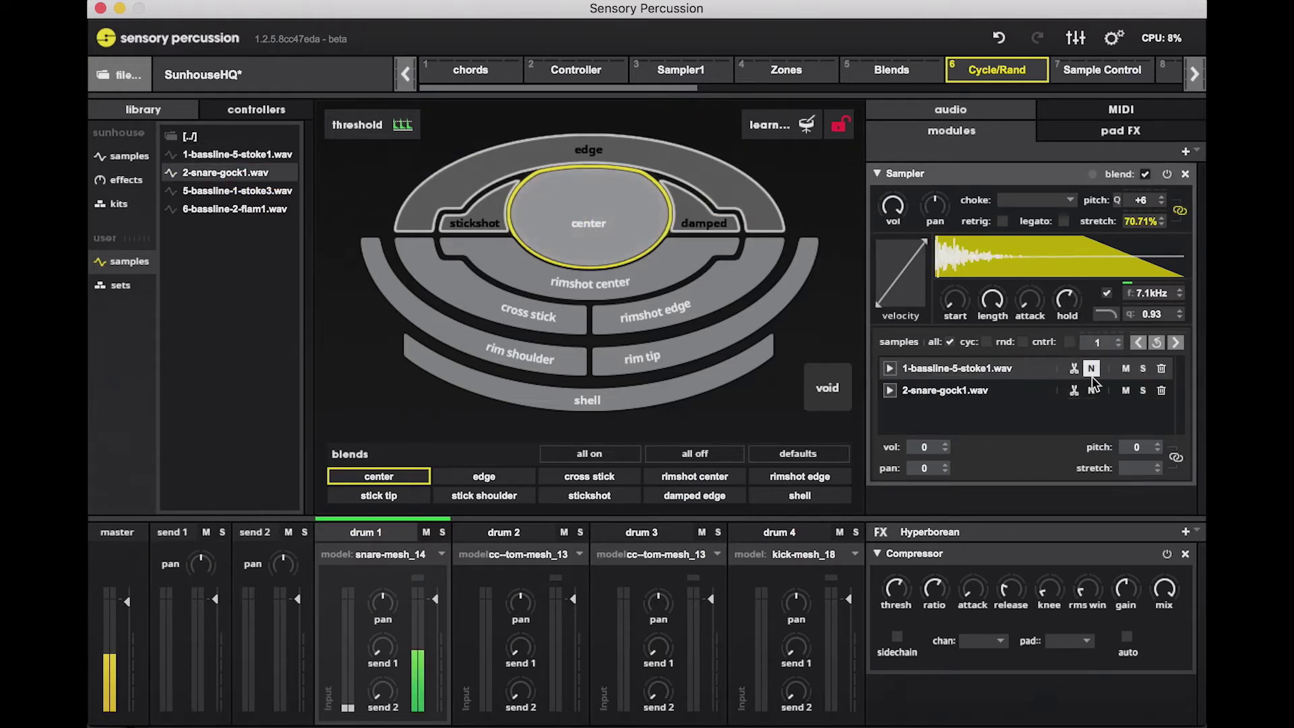
{"action": "left_click_drag", "start_coordinate": [237, 190], "coordinate": [378, 211]}
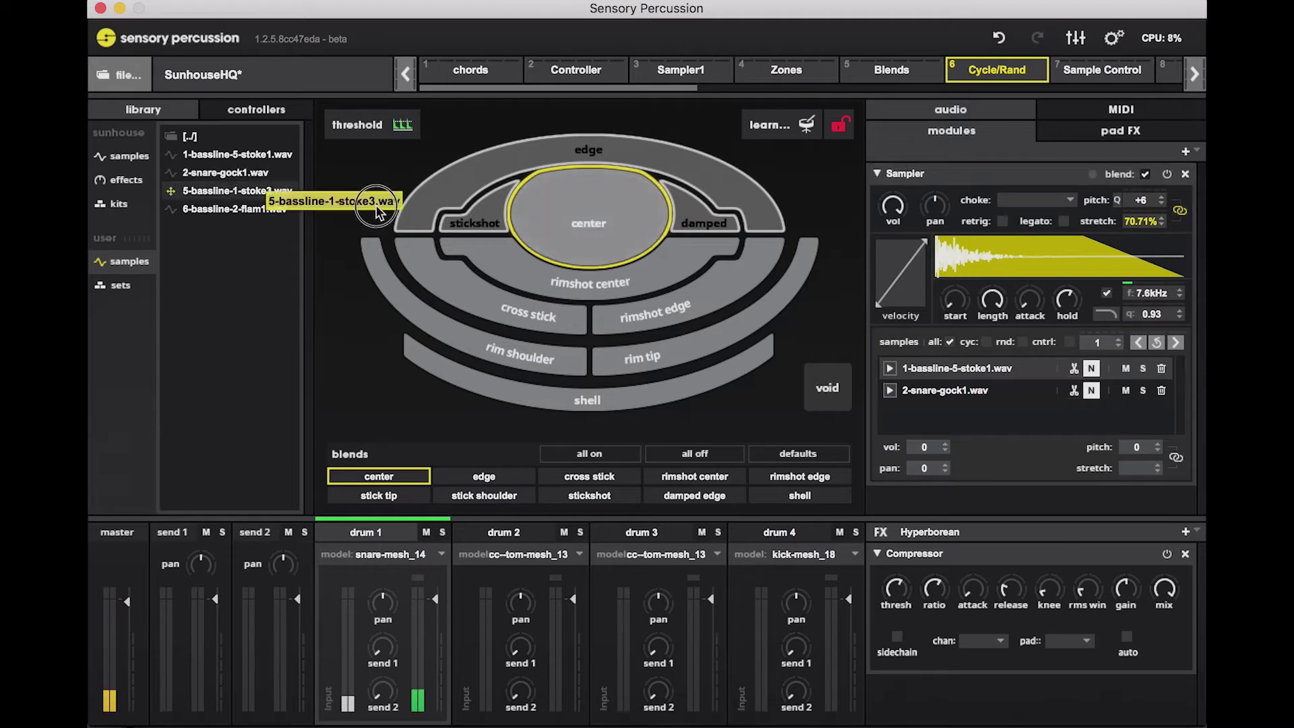
{"action": "left_click_drag", "start_coordinate": [542, 238], "coordinate": [546, 241]}
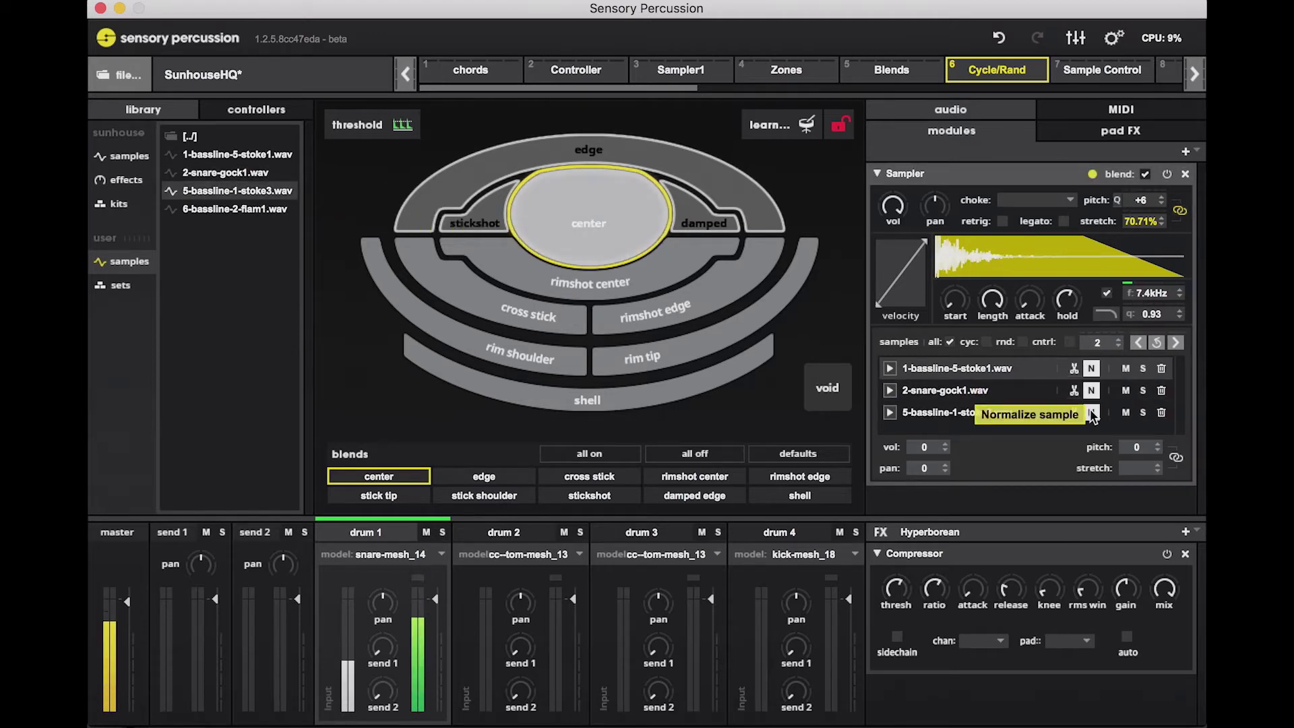
{"action": "scroll", "coordinate": [1106, 410], "scroll_direction": "down", "scroll_amount": 1}
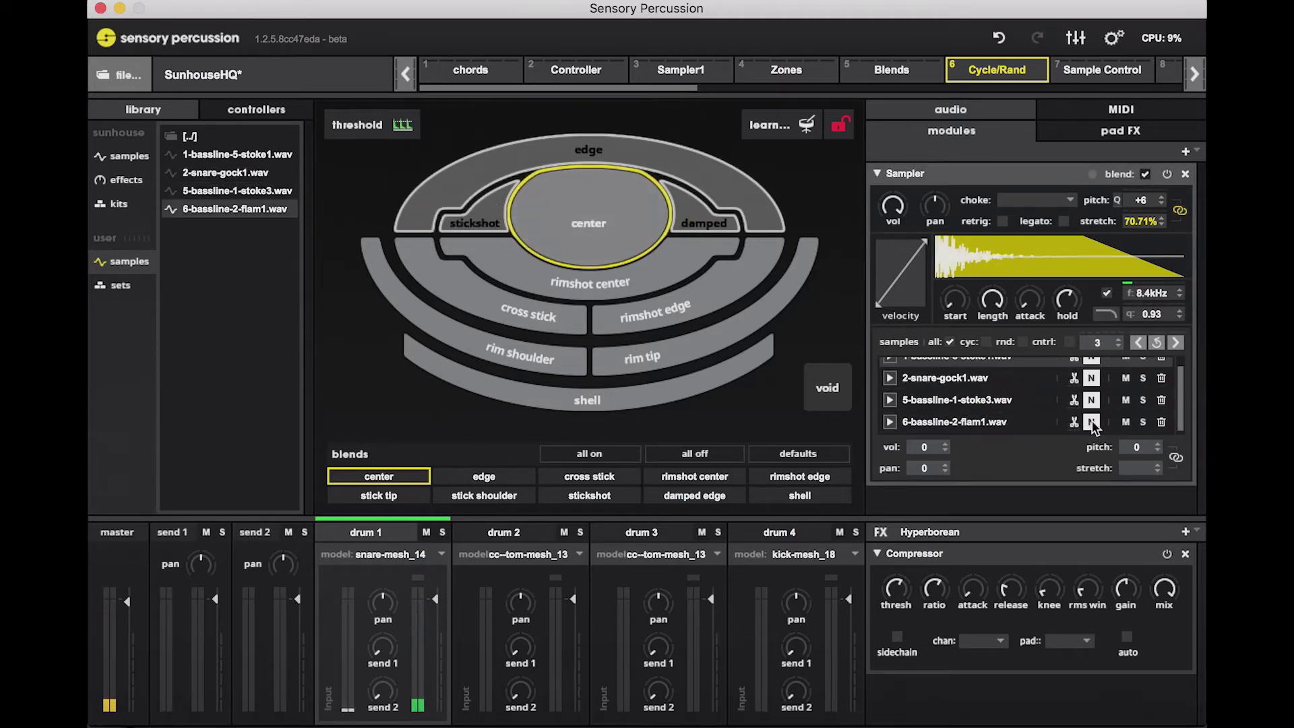